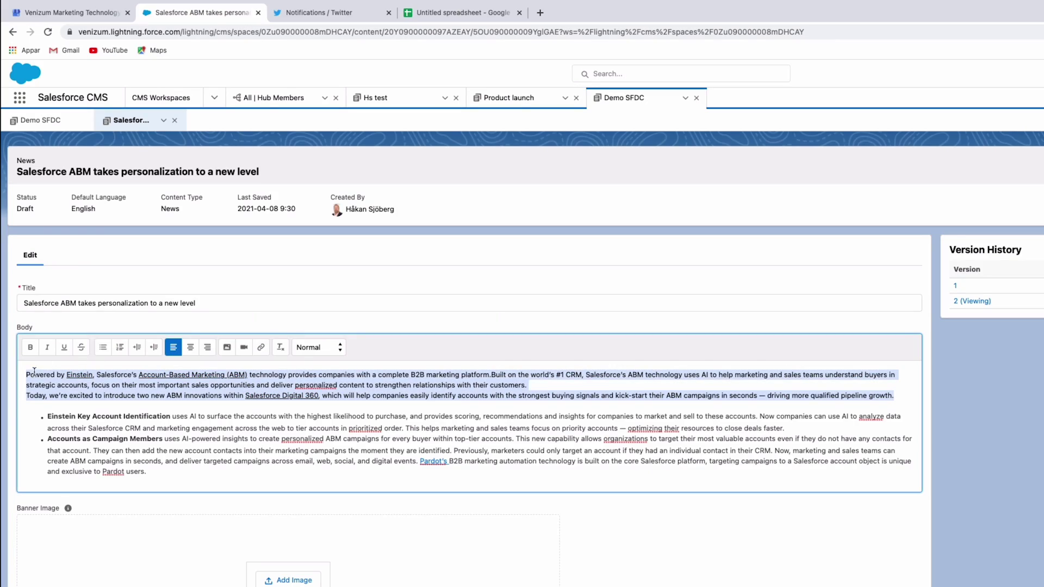
Paste the two opening ABM paragraphs into sheet cell B2, then select the article's two bullet items.
{"action": "left_click", "coordinate": [443, 12]}
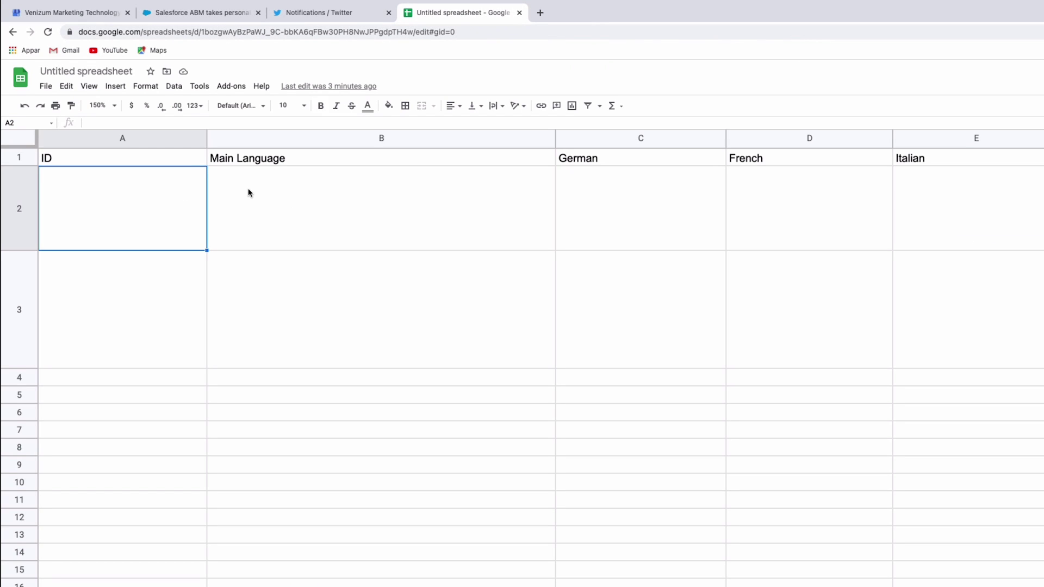
{"action": "left_click", "coordinate": [249, 192]}
{"action": "key", "text": "ctrl+v"}
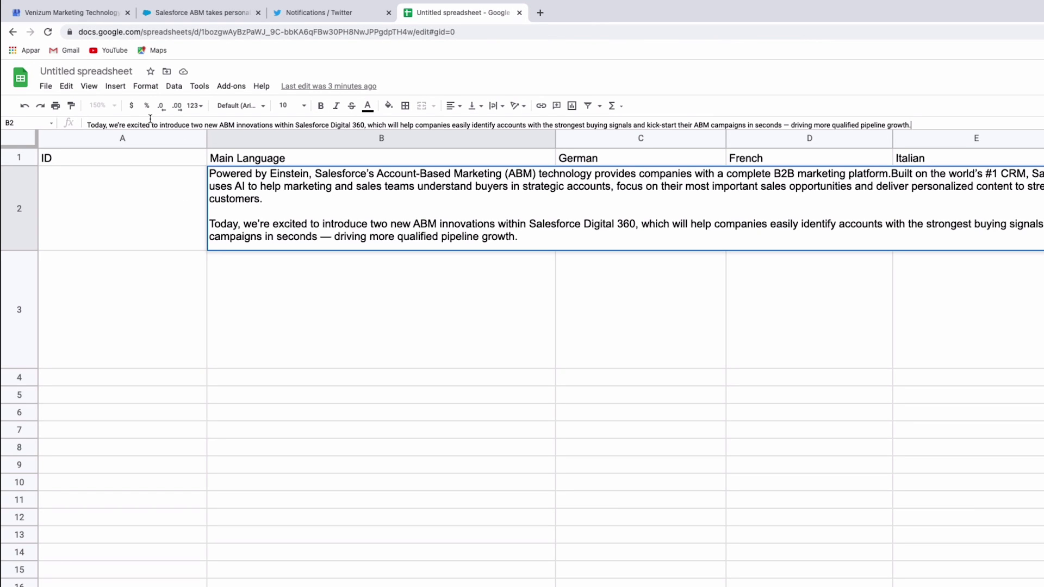
{"action": "left_click", "coordinate": [243, 290]}
{"action": "left_click", "coordinate": [182, 14]}
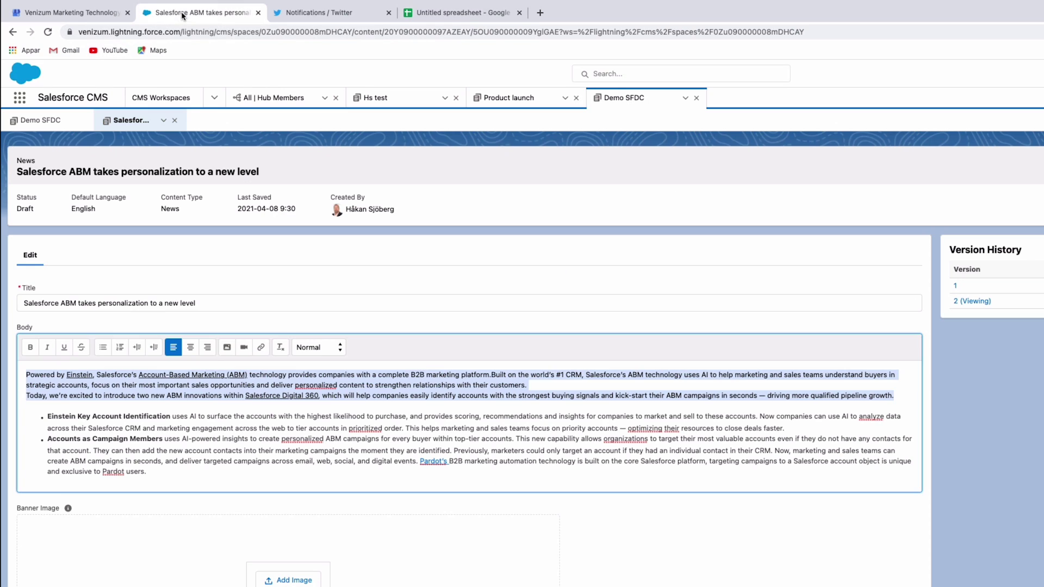
{"action": "left_click_drag", "start_coordinate": [39, 420], "coordinate": [184, 471]}
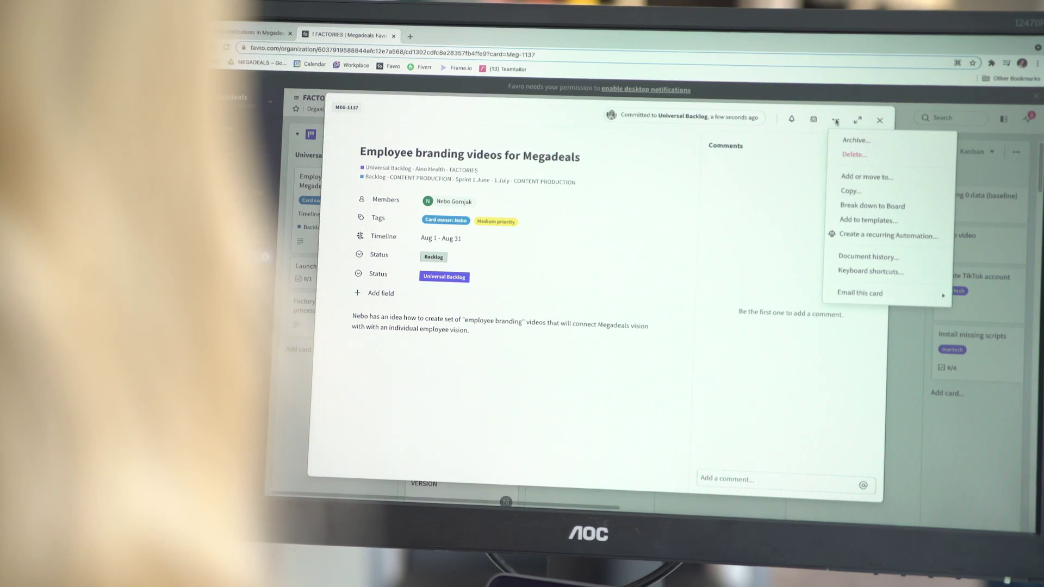
Choose 'Add or move to...' from the Employee branding videos for Megadeals card's ⋯ menu.
{"action": "left_click", "coordinate": [861, 179]}
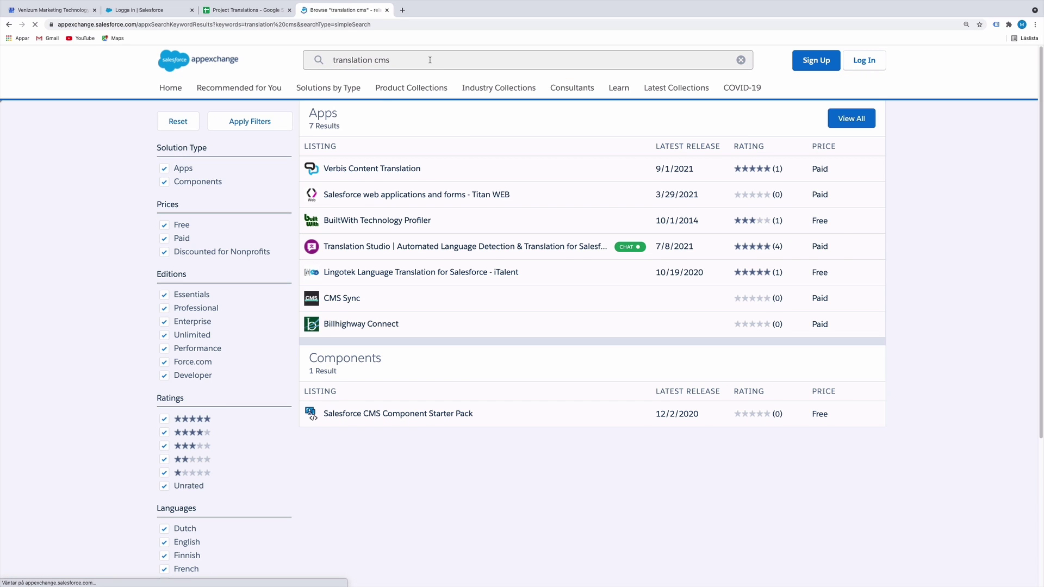
Open the Verbis Content Translation listing from the AppExchange 'translation cms' results.
{"action": "left_click", "coordinate": [372, 170]}
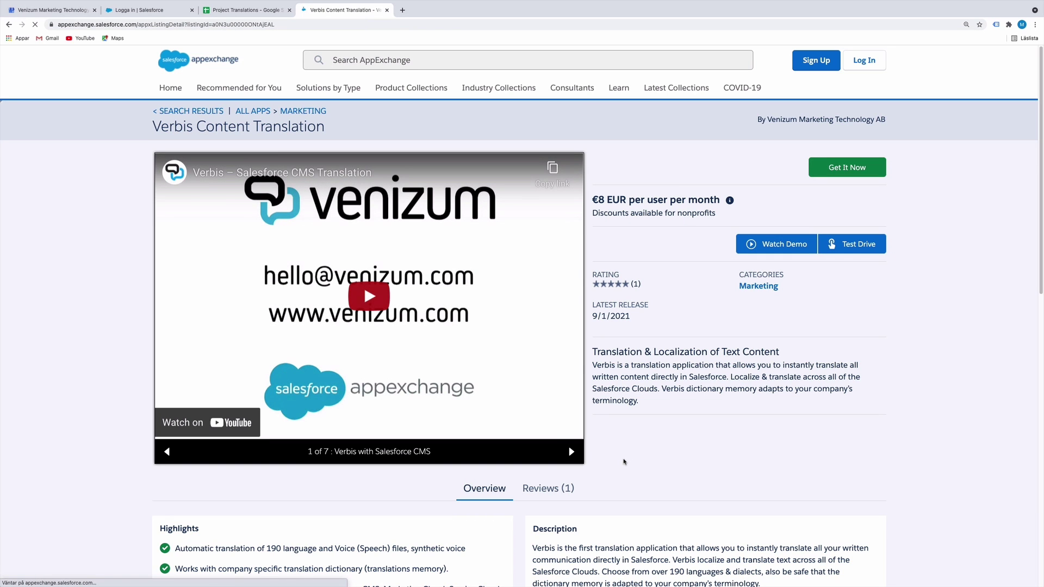
{"action": "scroll", "coordinate": [624, 462], "scroll_direction": "down", "scroll_amount": 1}
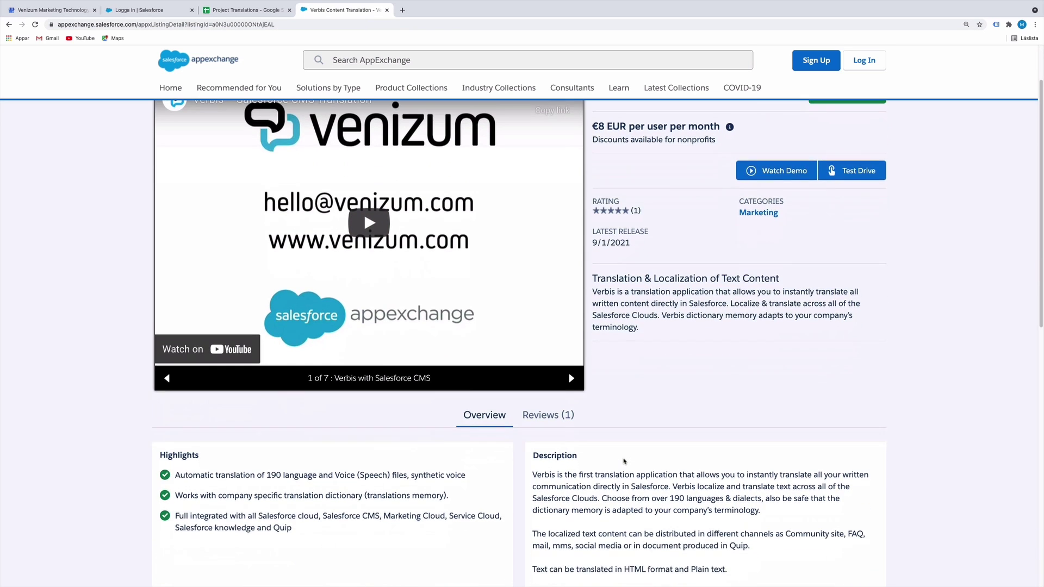
{"action": "scroll", "coordinate": [624, 462], "scroll_direction": "down", "scroll_amount": 2}
{"action": "scroll", "coordinate": [624, 462], "scroll_direction": "down", "scroll_amount": 2}
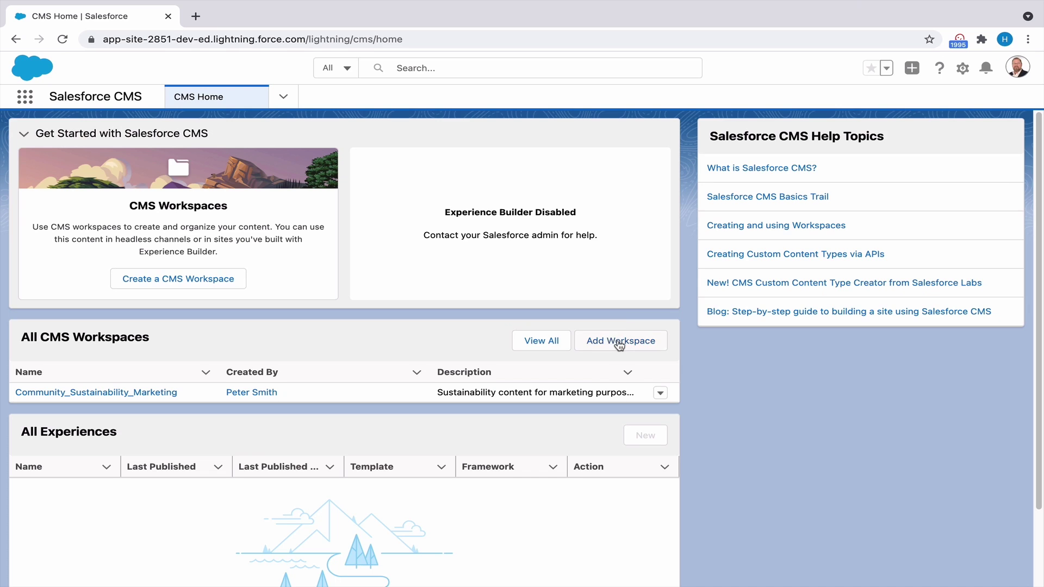
Add the COVID-19 TEST REGULATIONS workspace with English (US), German, Spanish and Swedish languages.
{"action": "left_click", "coordinate": [618, 340]}
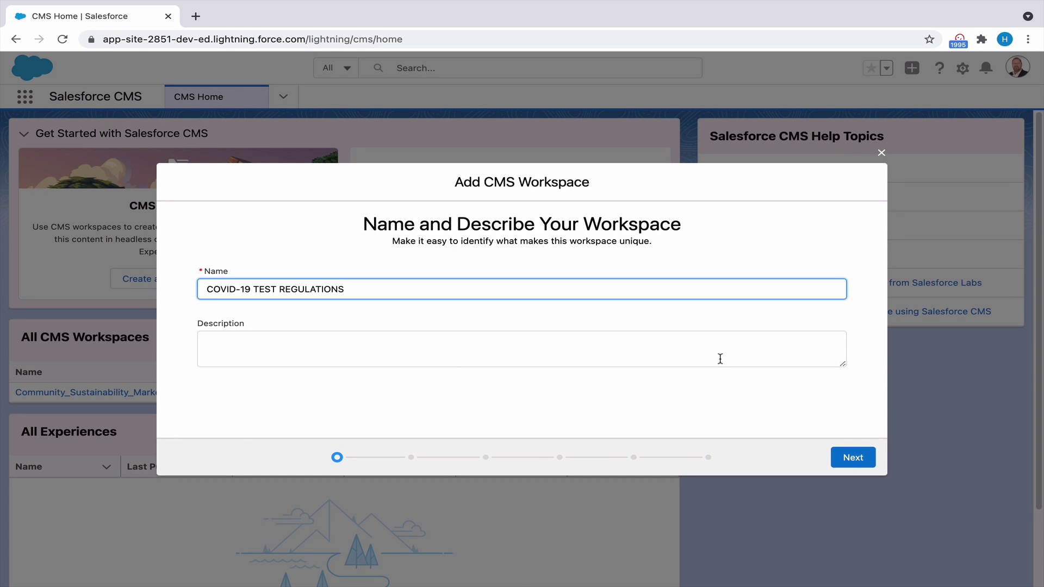
{"action": "left_click", "coordinate": [853, 459]}
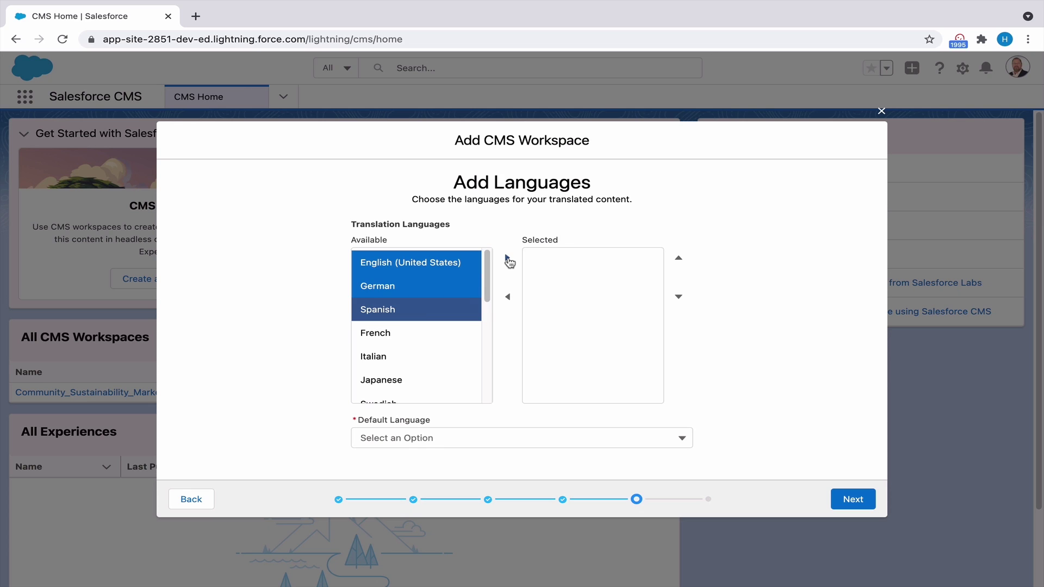
{"action": "left_click", "coordinate": [507, 259]}
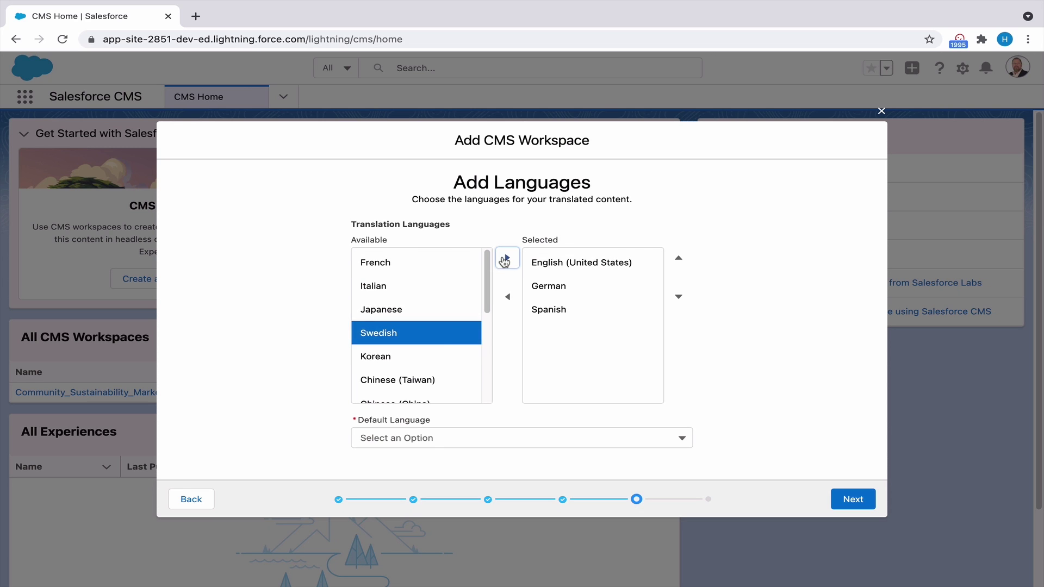
{"action": "left_click", "coordinate": [657, 432]}
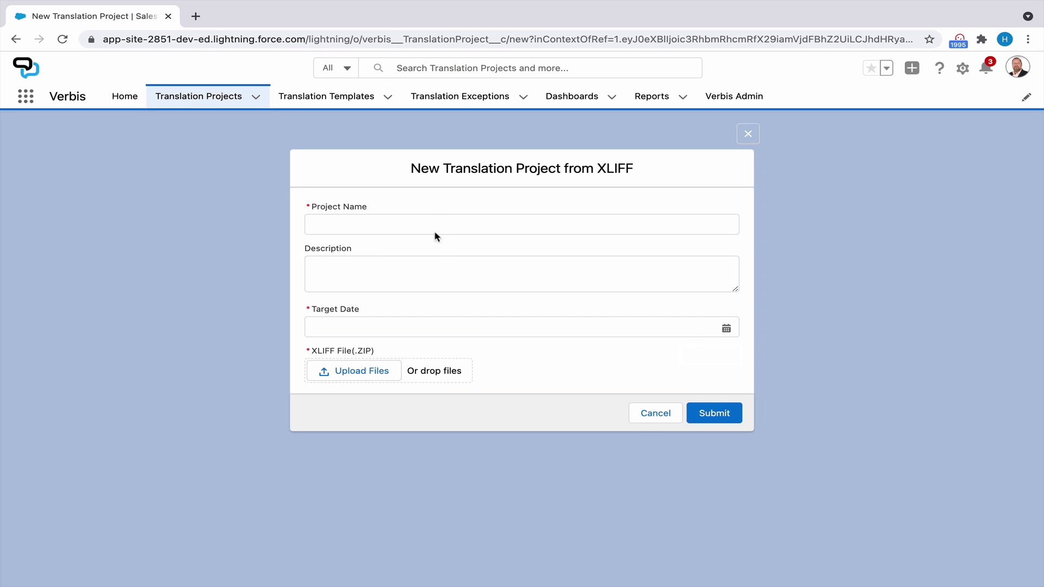
Create the Verbis translation project Covid Requirement 3 with target date 8 October 2021.
{"action": "left_click", "coordinate": [437, 225]}
{"action": "type", "text": "Covid Requirement 1"}
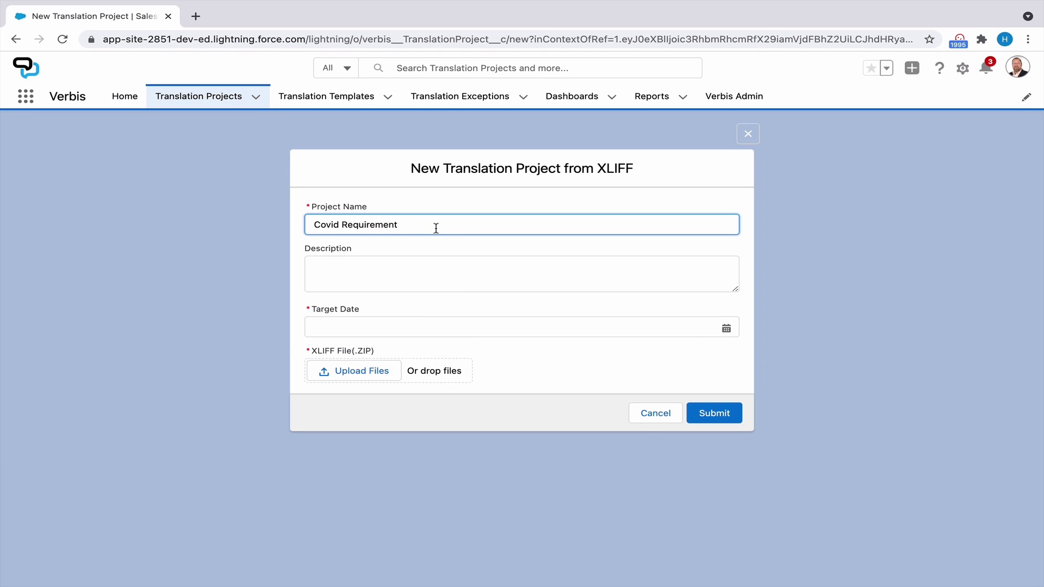
{"action": "type", "text": "3"}
{"action": "left_click", "coordinate": [440, 330]}
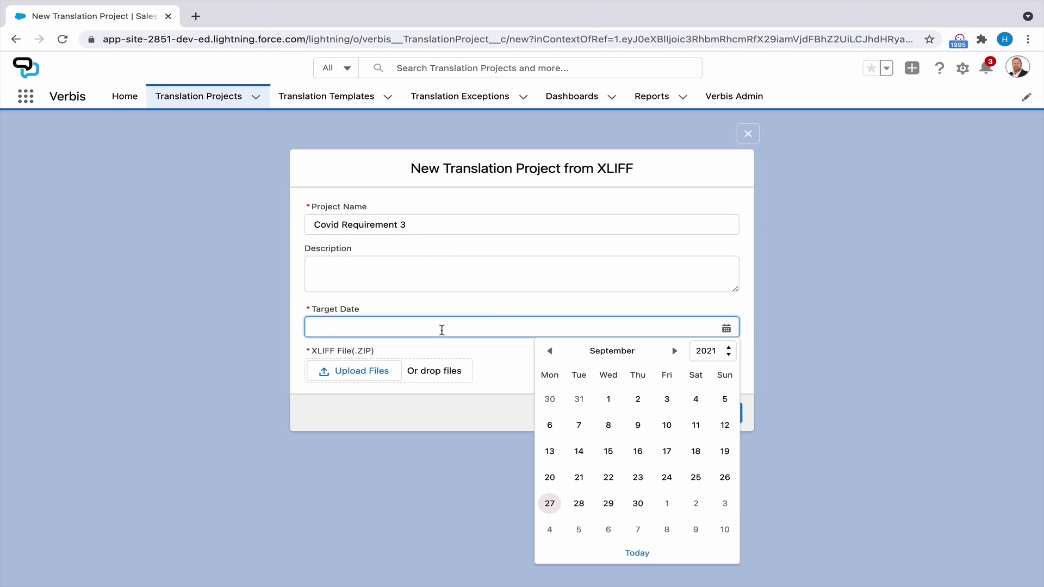
{"action": "left_click", "coordinate": [667, 529]}
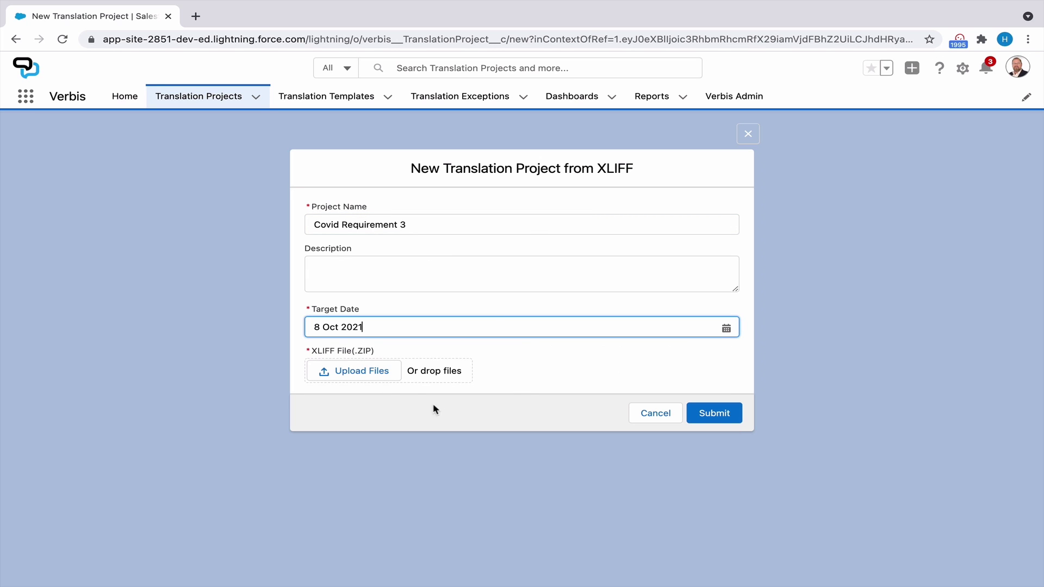
{"action": "left_click", "coordinate": [715, 427]}
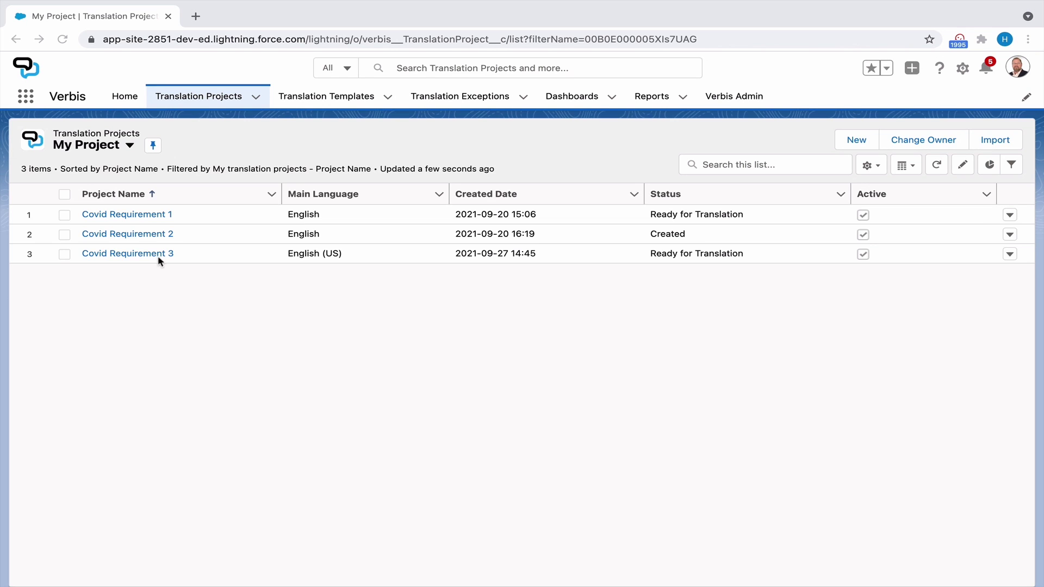
Open Covid Requirement 3's Dutch (Netherlands) translation version from its Versions tab.
{"action": "left_click", "coordinate": [159, 254]}
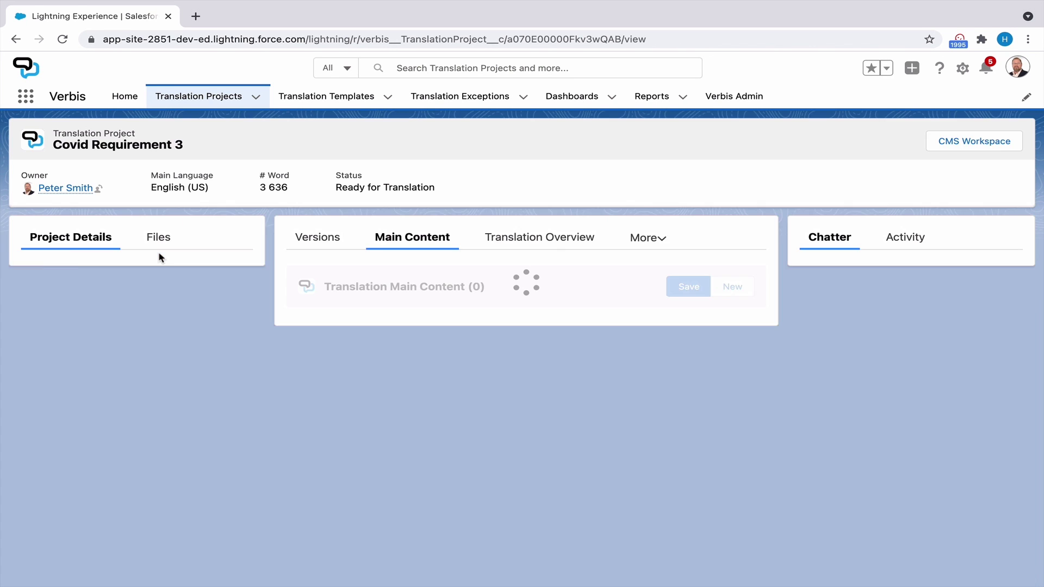
{"action": "left_click", "coordinate": [316, 239]}
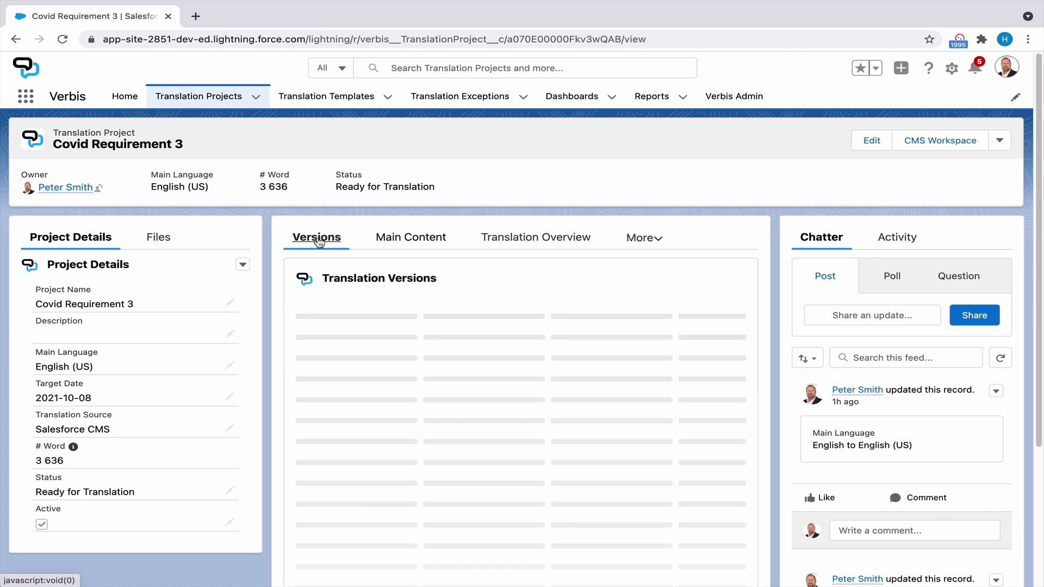
{"action": "left_click", "coordinate": [419, 361]}
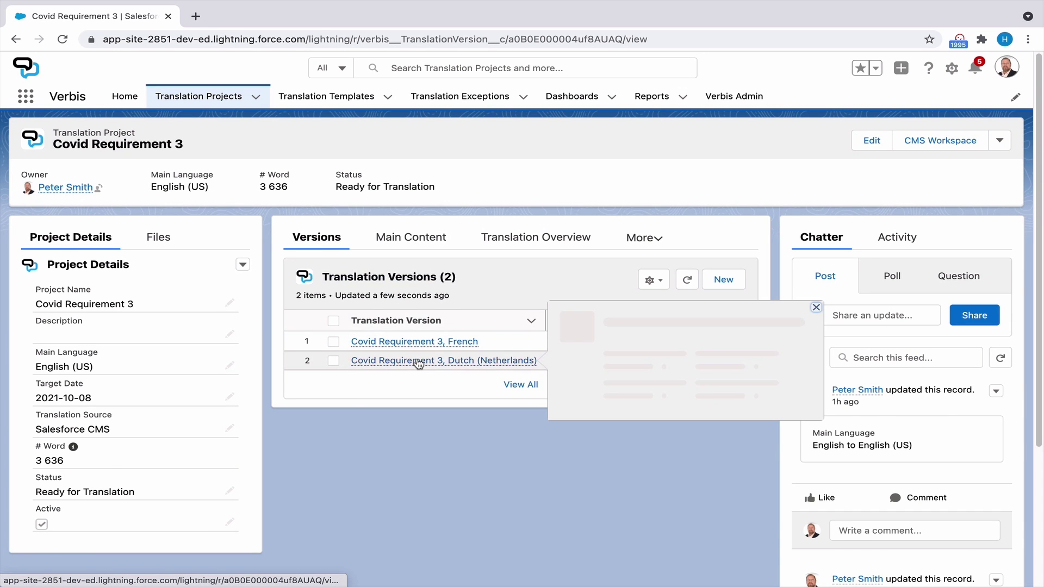
{"action": "scroll", "coordinate": [447, 456], "scroll_direction": "down", "scroll_amount": 5}
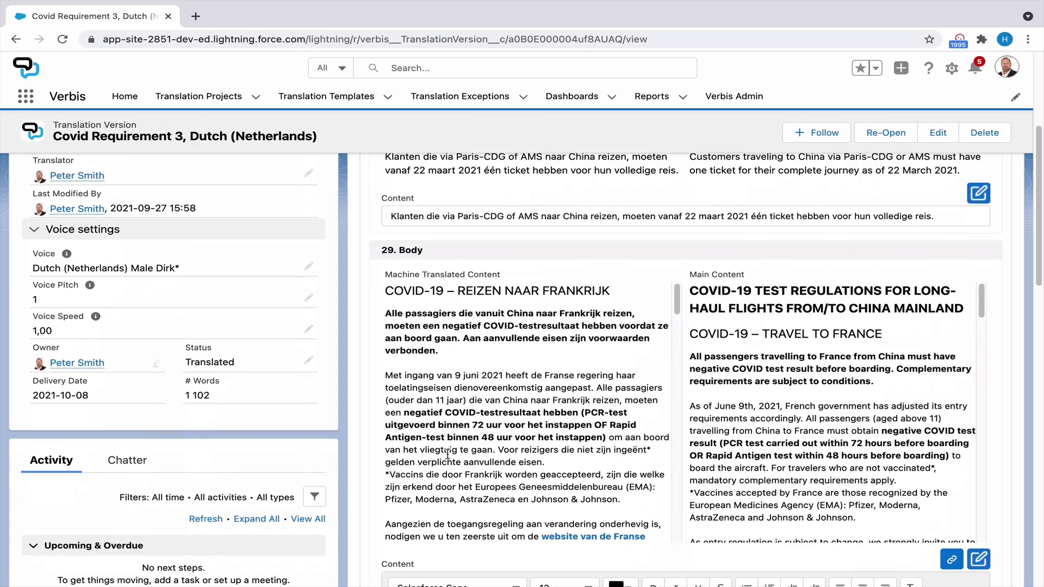
{"action": "scroll", "coordinate": [408, 481], "scroll_direction": "down", "scroll_amount": 3}
{"action": "scroll", "coordinate": [374, 490], "scroll_direction": "down", "scroll_amount": 2}
{"action": "scroll", "coordinate": [375, 490], "scroll_direction": "down", "scroll_amount": 2}
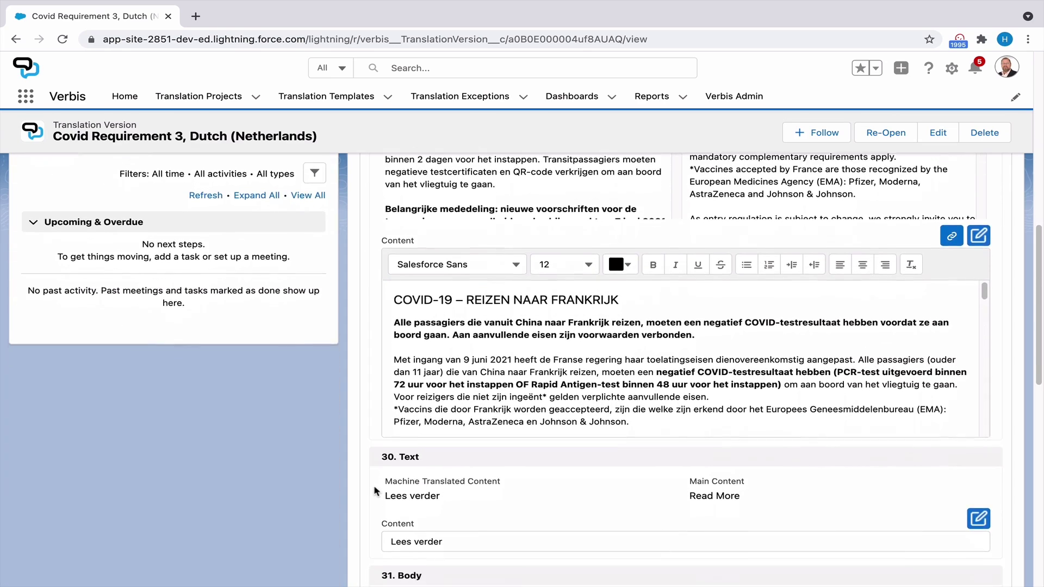
Change item 29's Body link to Dood_ziekte_beleid.pdf, save it, and start Submit For Approval.
{"action": "left_click", "coordinate": [948, 228]}
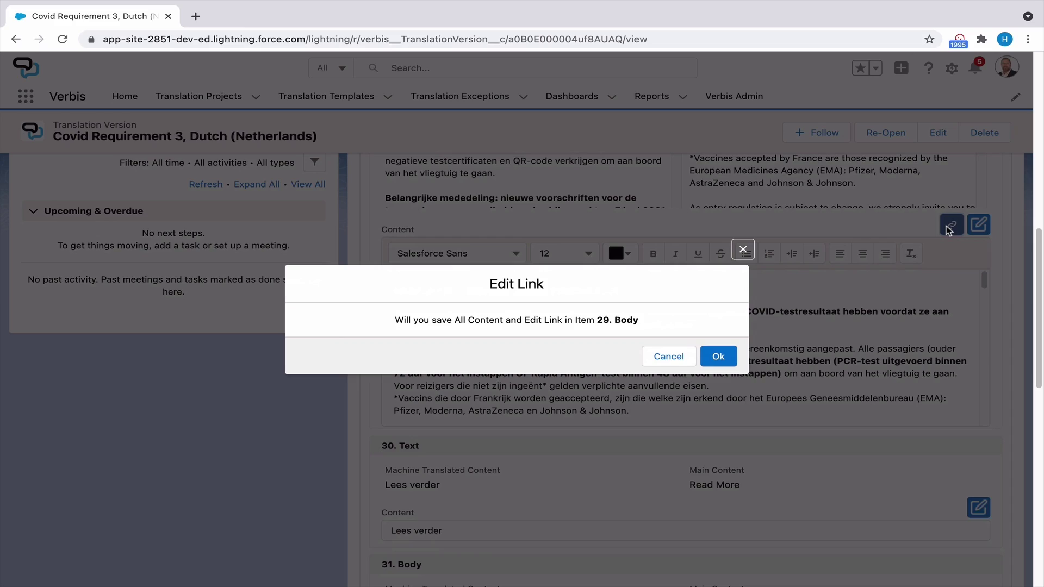
{"action": "left_click", "coordinate": [718, 357]}
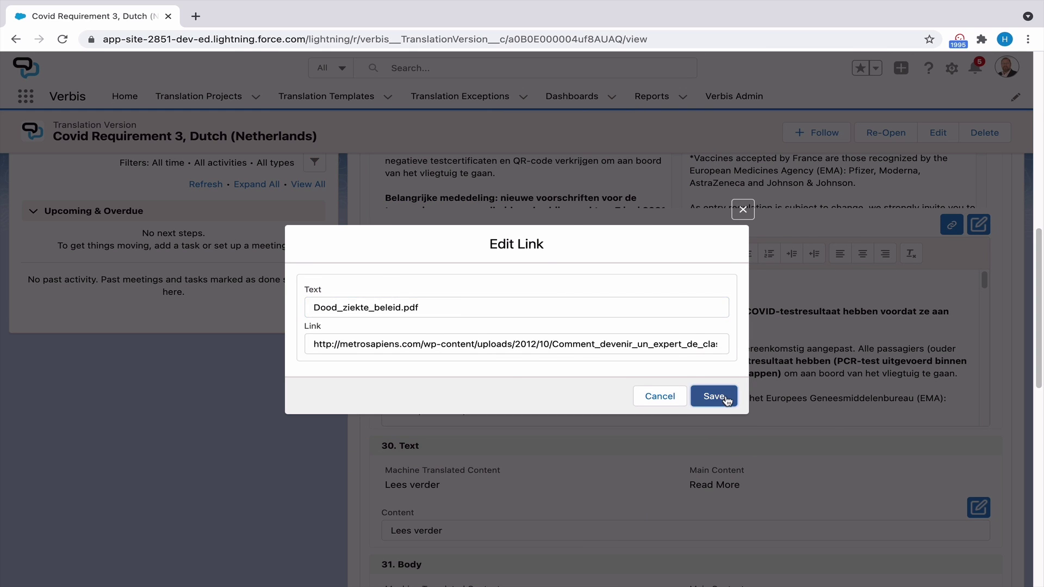
{"action": "left_click", "coordinate": [714, 398]}
{"action": "scroll", "coordinate": [823, 383], "scroll_direction": "down", "scroll_amount": 1}
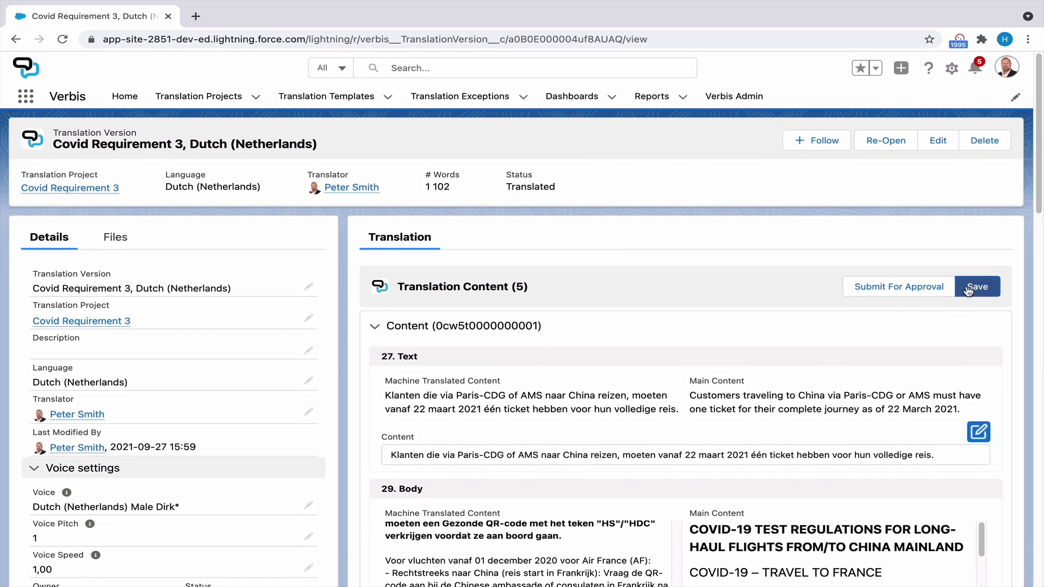
{"action": "left_click", "coordinate": [900, 290]}
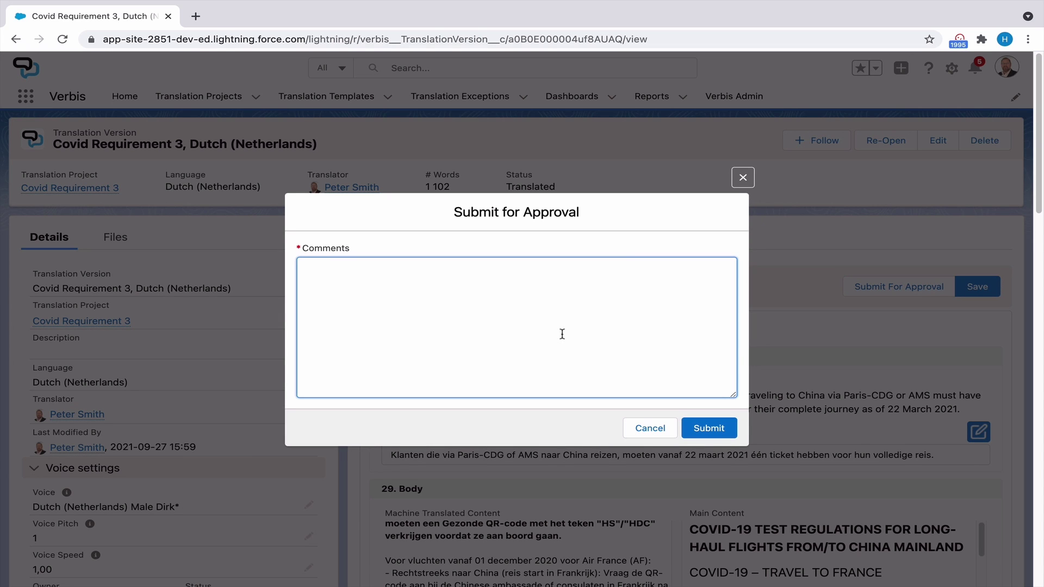
{"action": "type", "text": "ok"}
Confirm Submit in the Submit for Approval dialog for the Dutch version.
{"action": "left_click", "coordinate": [734, 436]}
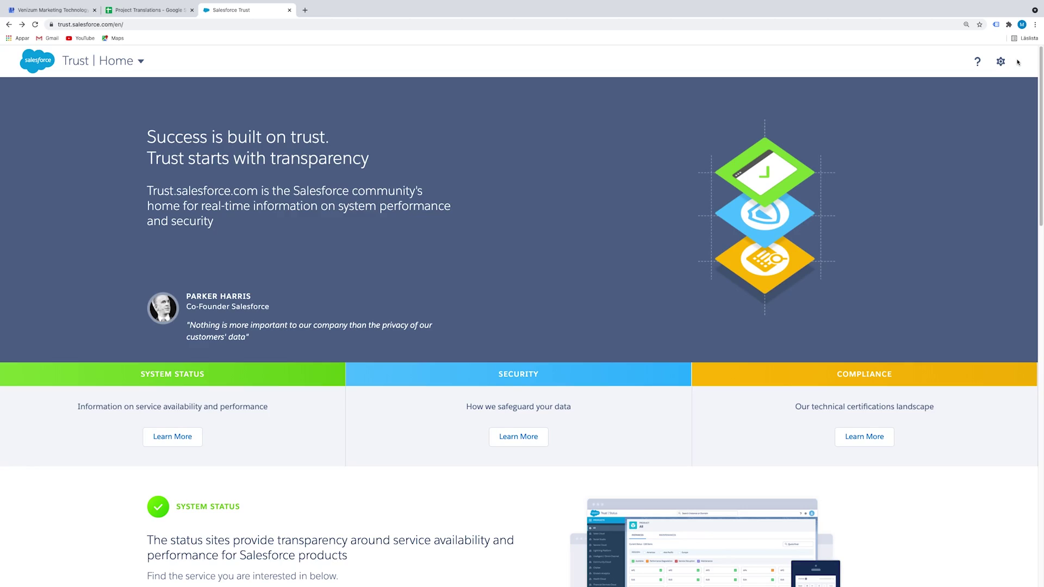
{"action": "scroll", "coordinate": [1016, 63], "scroll_direction": "down", "scroll_amount": 4}
{"action": "scroll", "coordinate": [1017, 62], "scroll_direction": "down", "scroll_amount": 2}
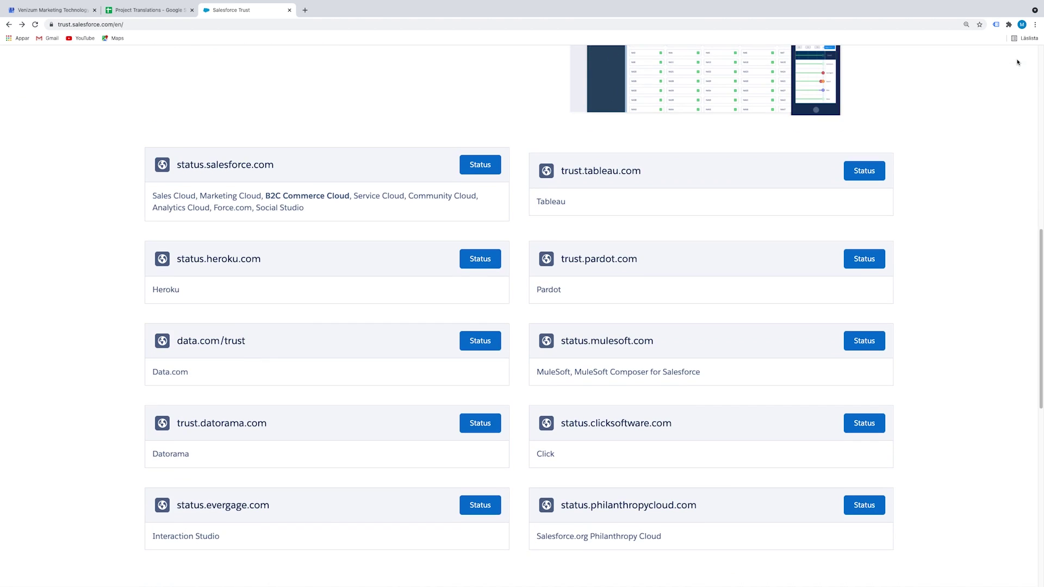
{"action": "scroll", "coordinate": [1018, 62], "scroll_direction": "down", "scroll_amount": 3}
{"action": "scroll", "coordinate": [1017, 63], "scroll_direction": "down", "scroll_amount": 1}
{"action": "scroll", "coordinate": [1017, 62], "scroll_direction": "down", "scroll_amount": 1}
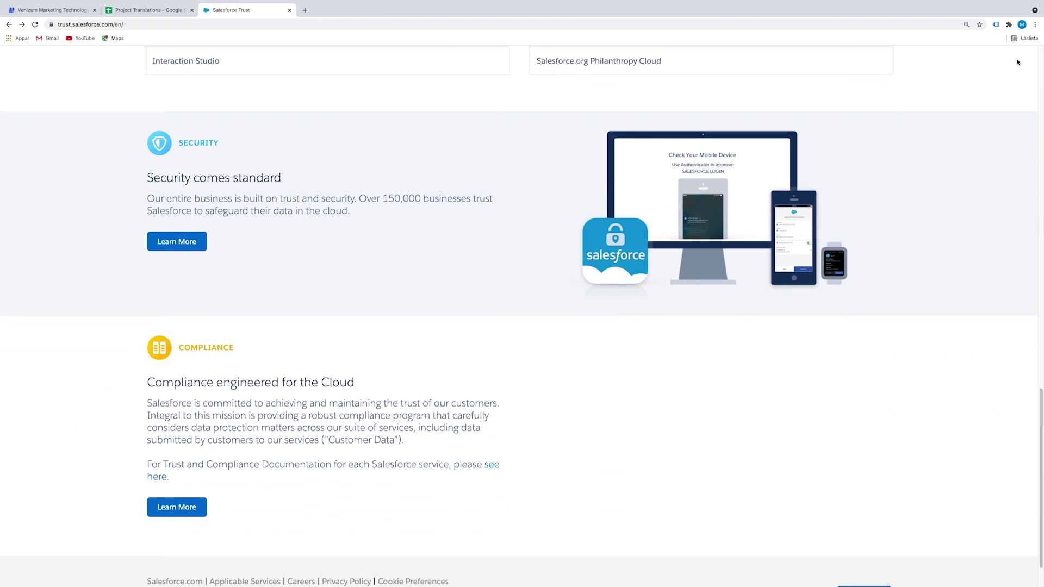
{"action": "scroll", "coordinate": [1017, 68], "scroll_direction": "down", "scroll_amount": 1}
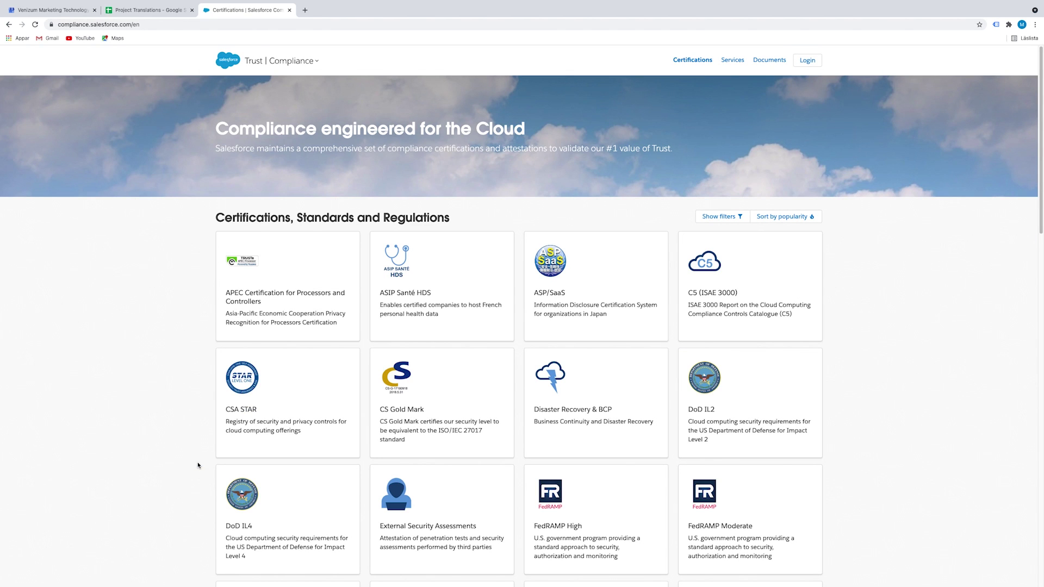
{"action": "scroll", "coordinate": [190, 467], "scroll_direction": "down", "scroll_amount": 2}
{"action": "scroll", "coordinate": [188, 468], "scroll_direction": "down", "scroll_amount": 2}
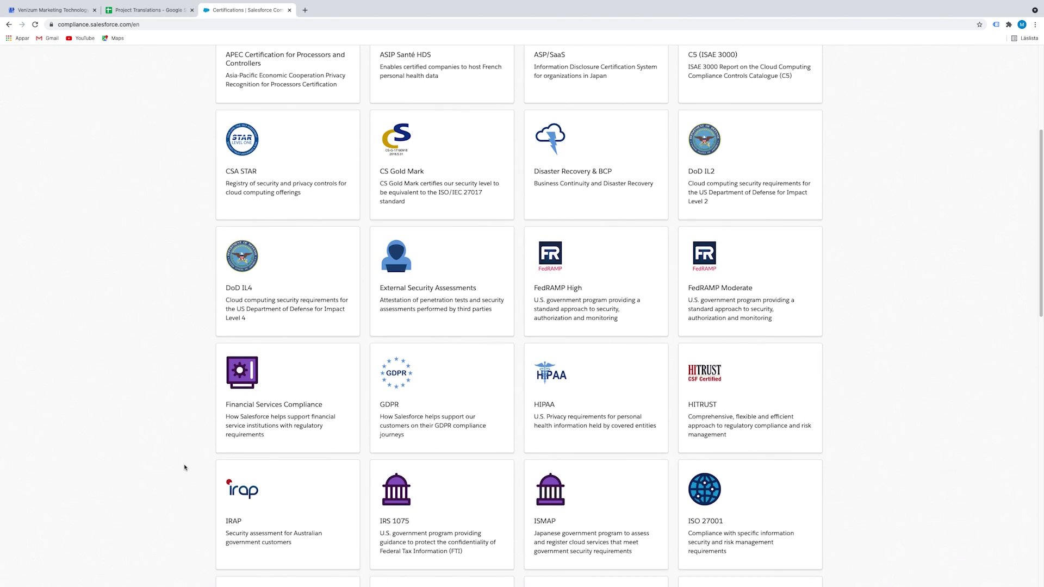
{"action": "scroll", "coordinate": [185, 468], "scroll_direction": "down", "scroll_amount": 1}
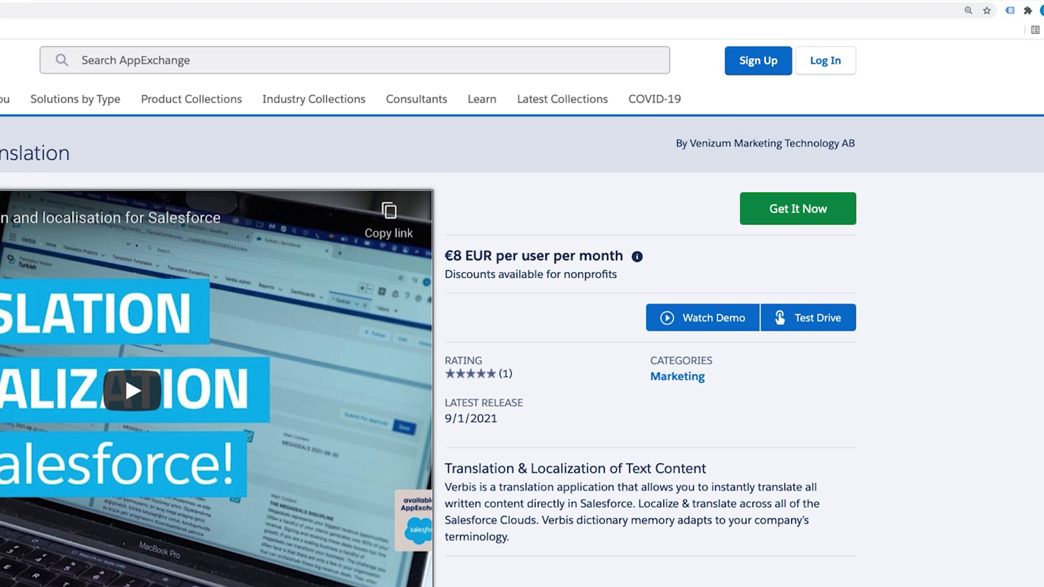